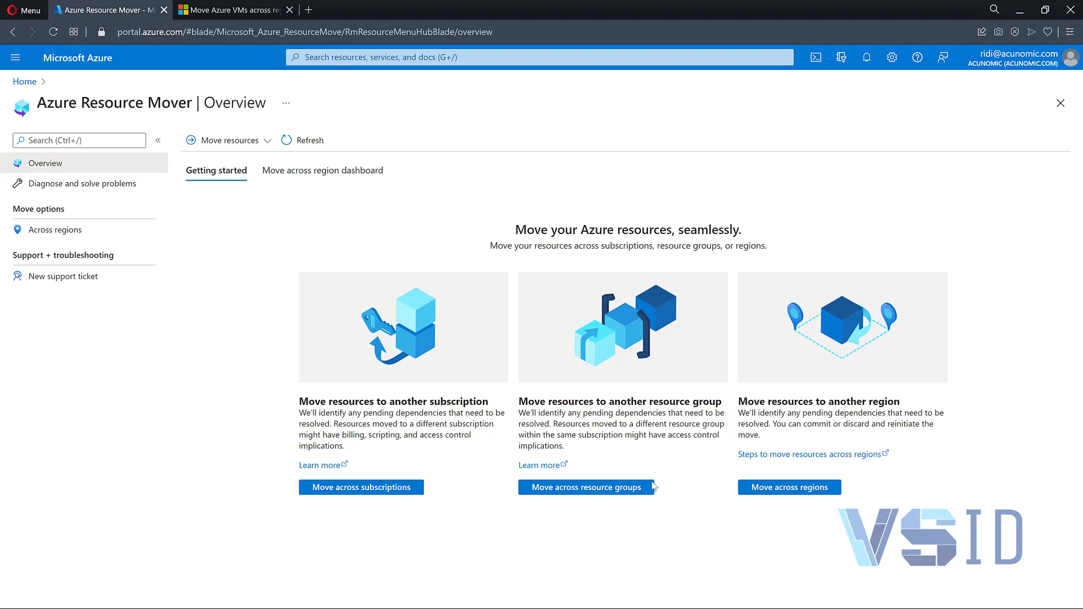
Start a move across regions and set the destination region to Southeast Asia, keeping East US as the source
click(816, 488)
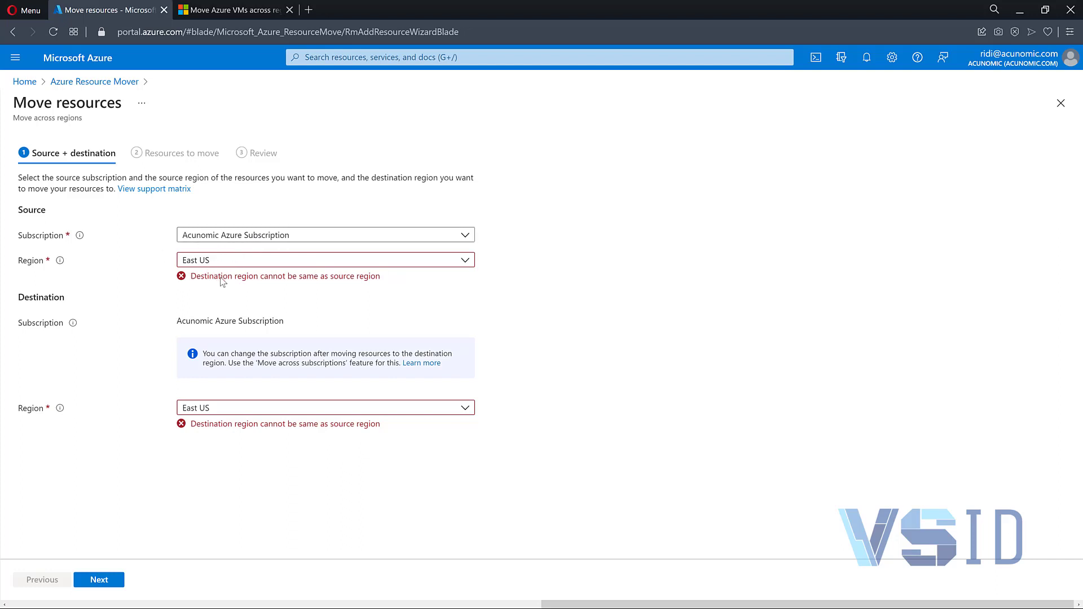
click(254, 412)
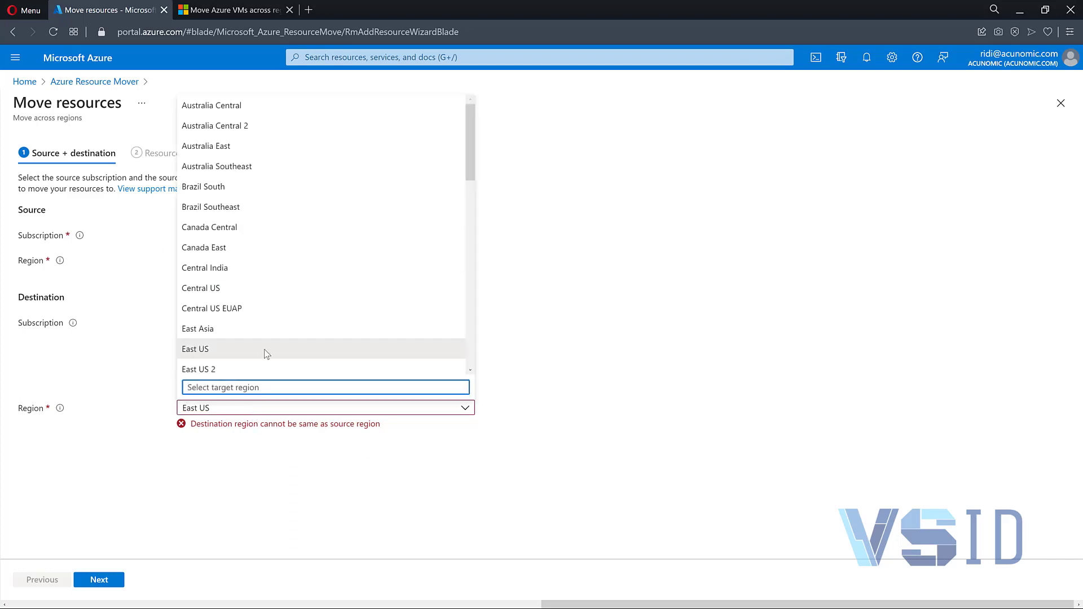
scroll(285, 290, down, 5)
scroll(285, 289, down, 6)
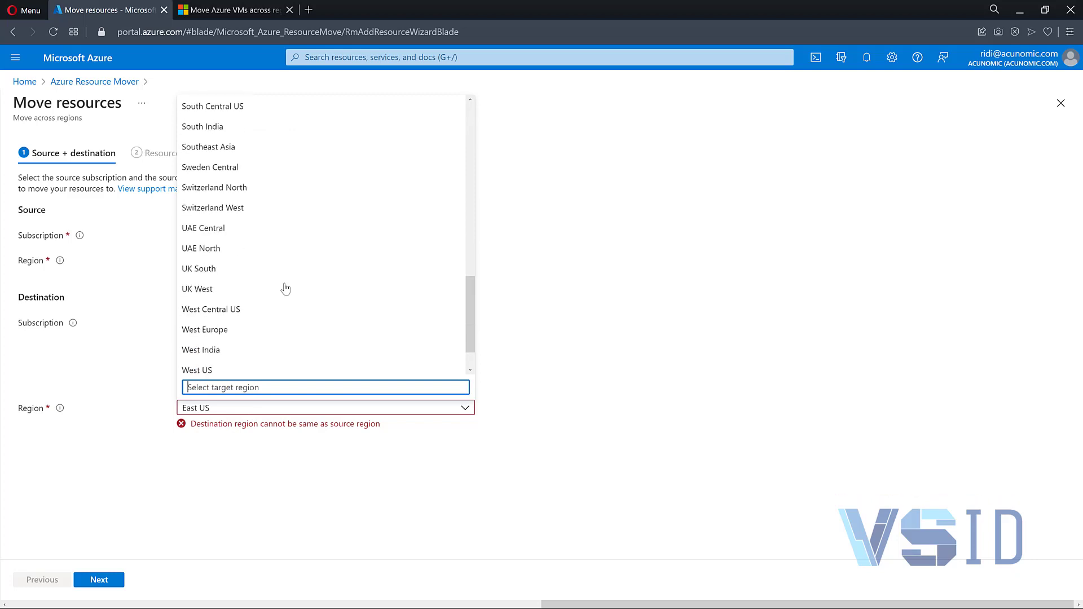
scroll(286, 291, up, 6)
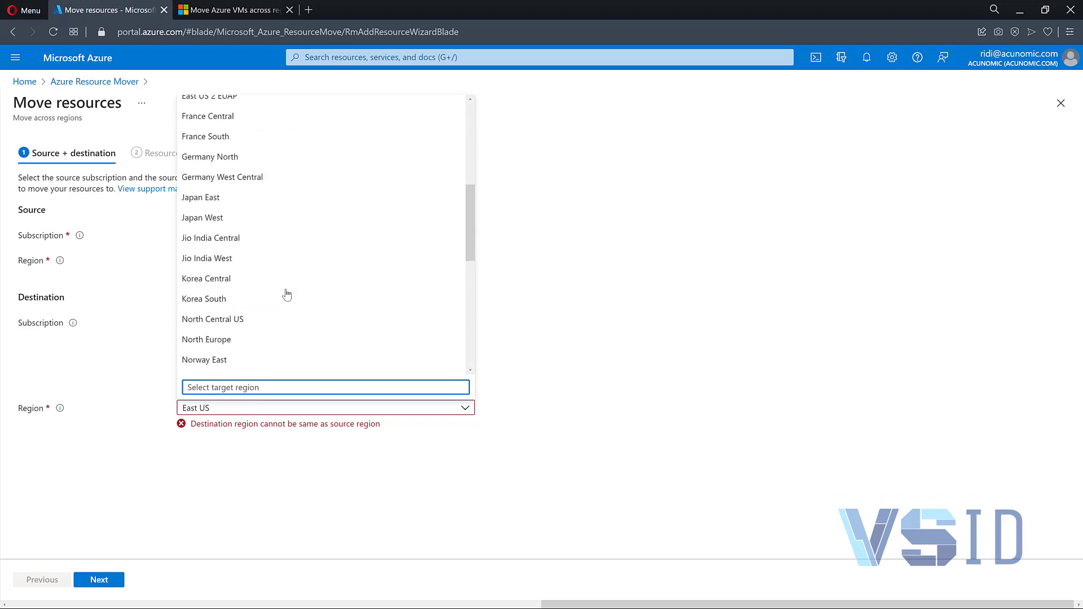
scroll(287, 294, up, 1)
scroll(287, 293, up, 4)
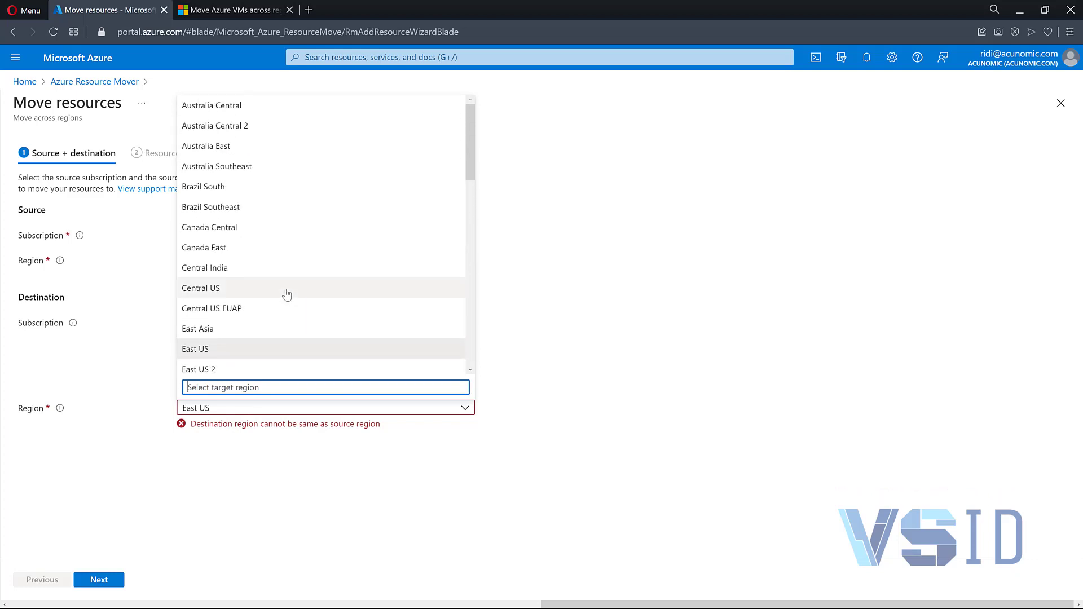
scroll(290, 288, down, 1)
scroll(293, 288, down, 6)
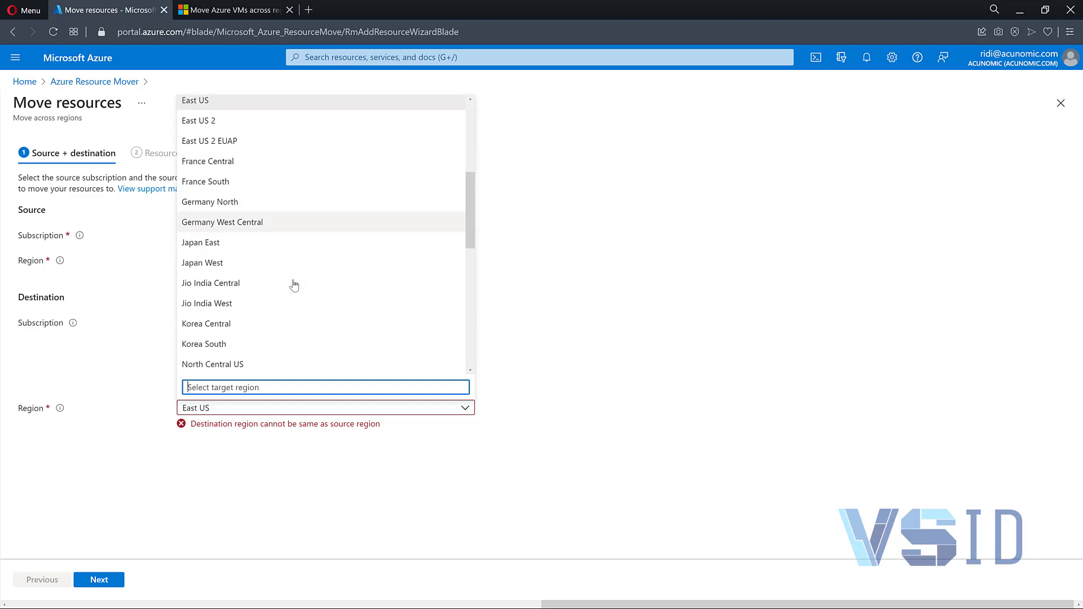
scroll(289, 292, down, 3)
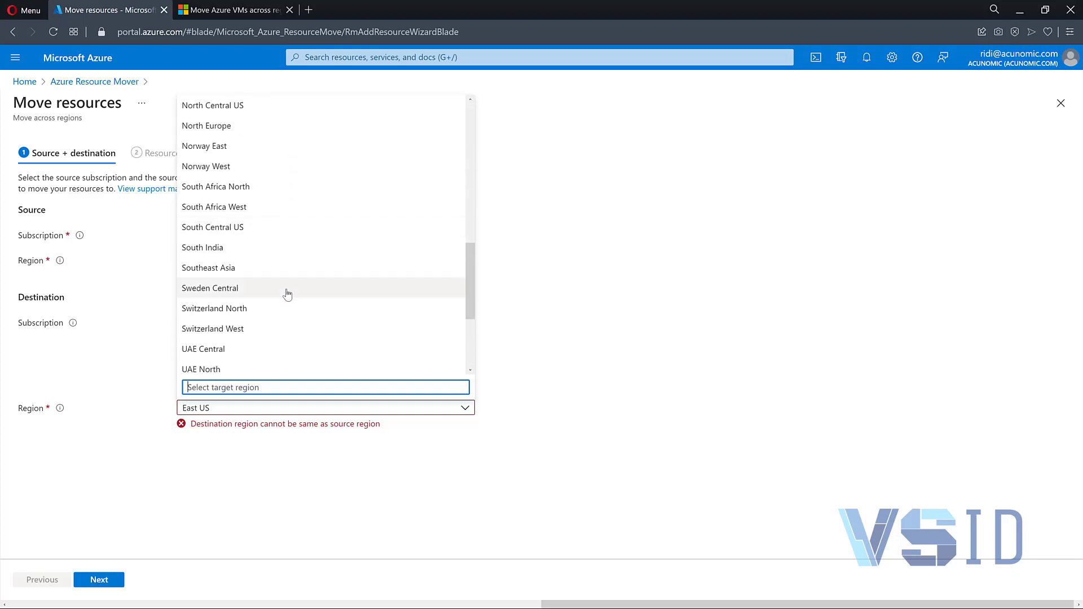
click(281, 276)
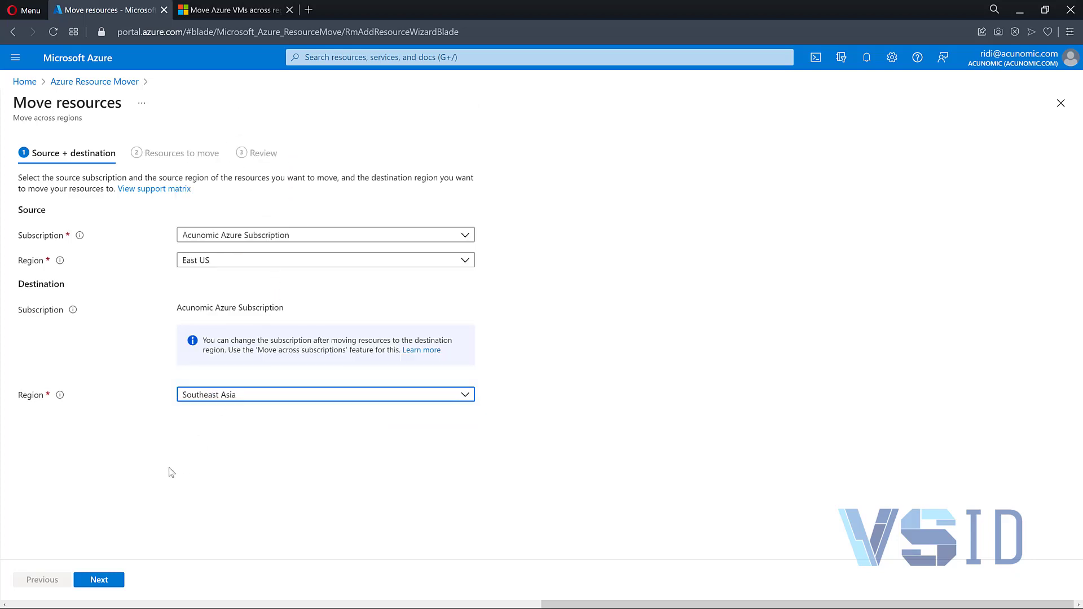
click(117, 587)
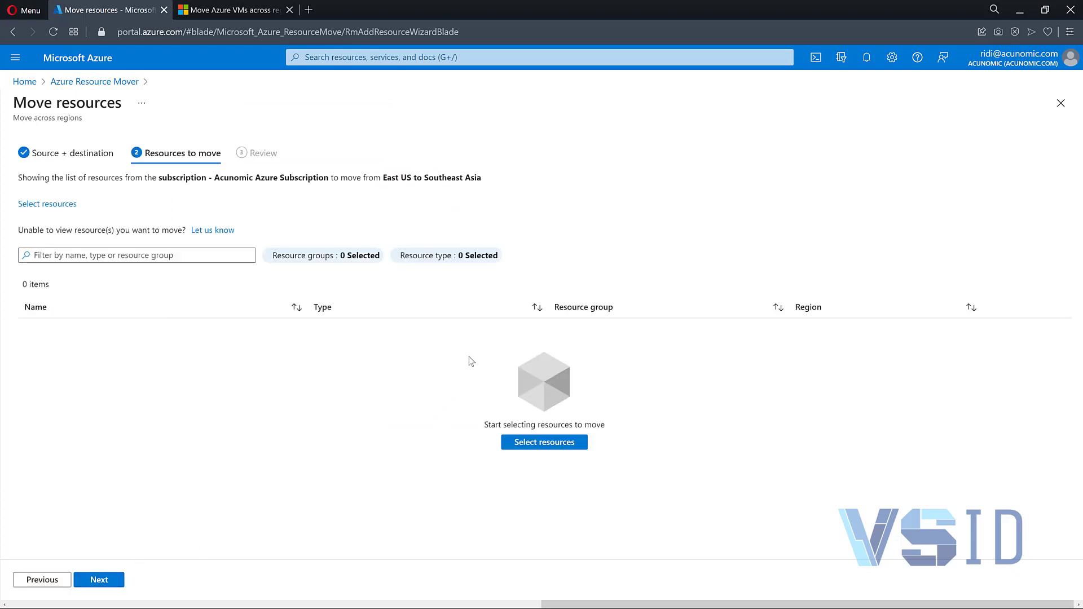
Add all listed East US resources to the move, leaving hidden types excluded, and continue to the review
click(545, 442)
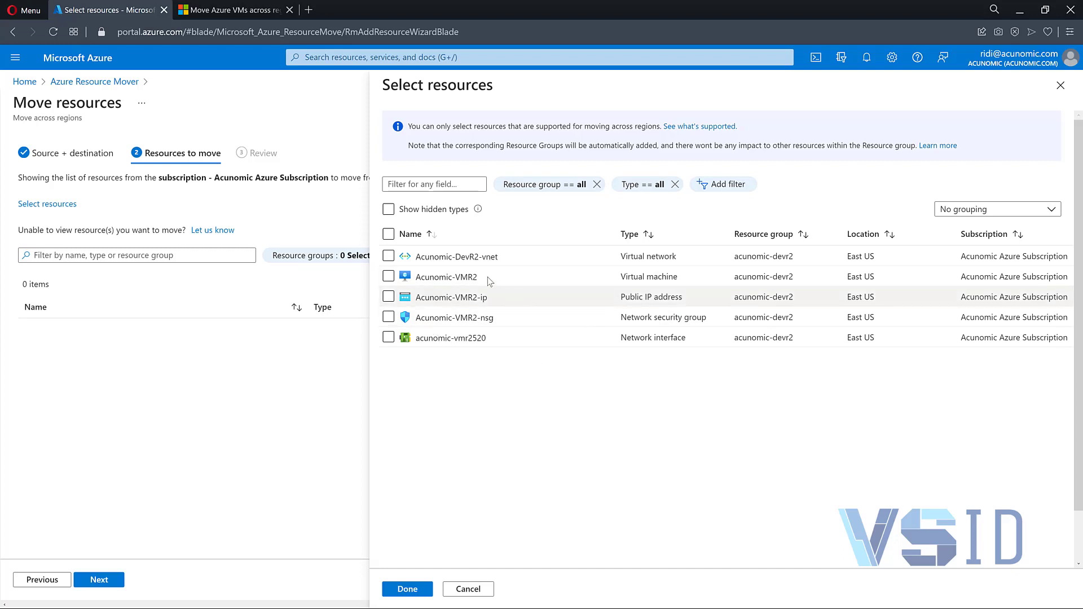
click(390, 234)
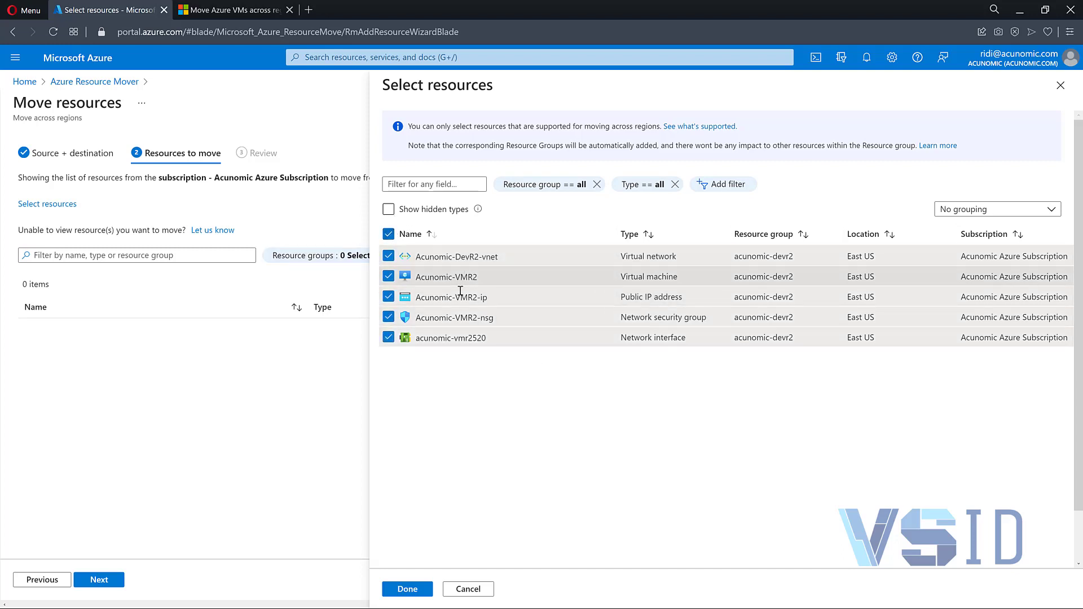
click(388, 209)
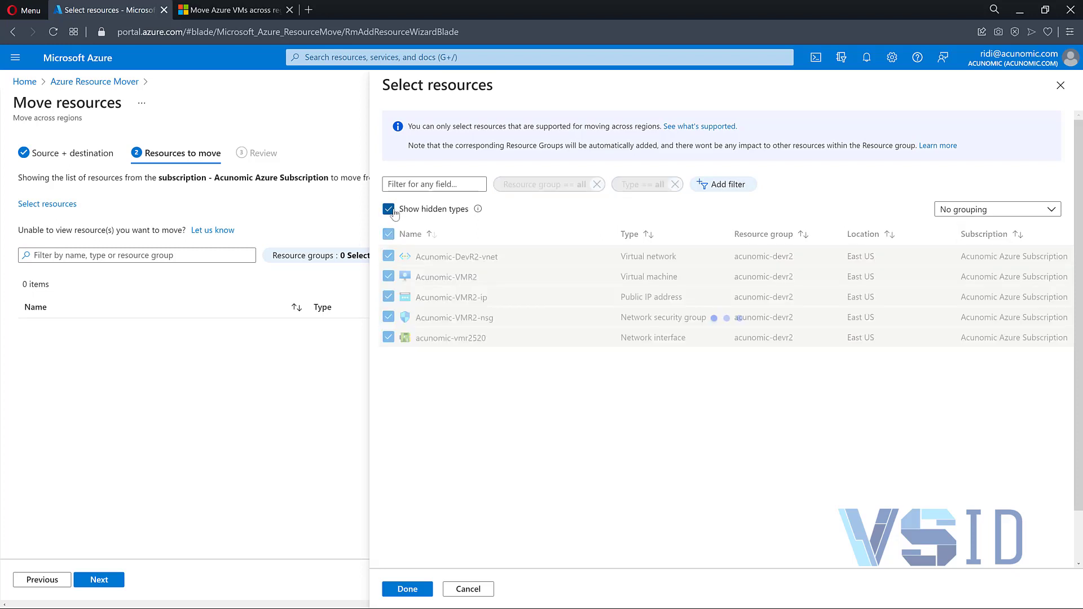
click(388, 210)
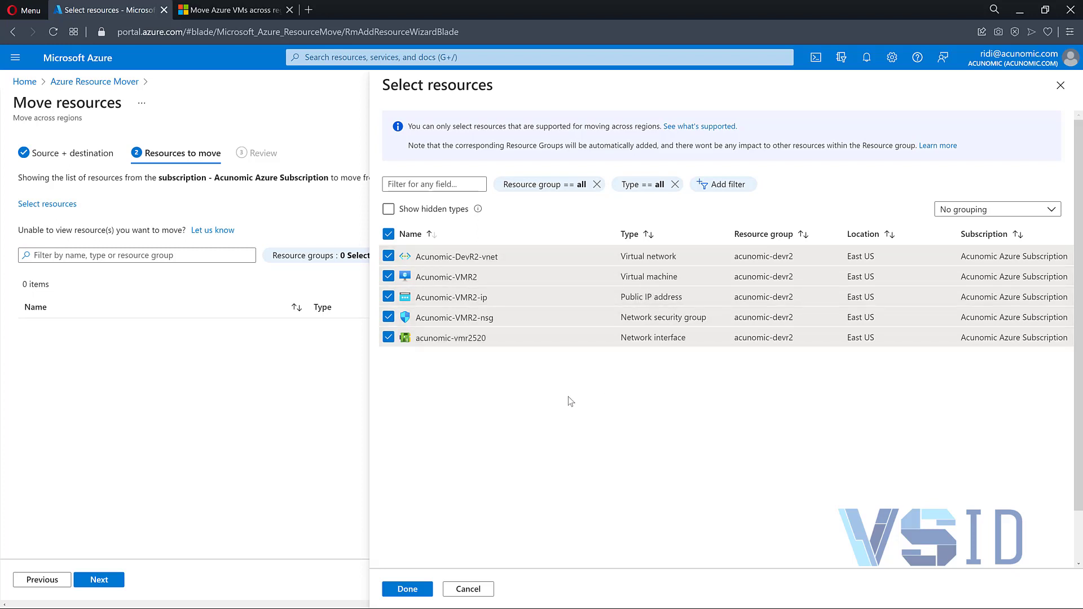
click(409, 590)
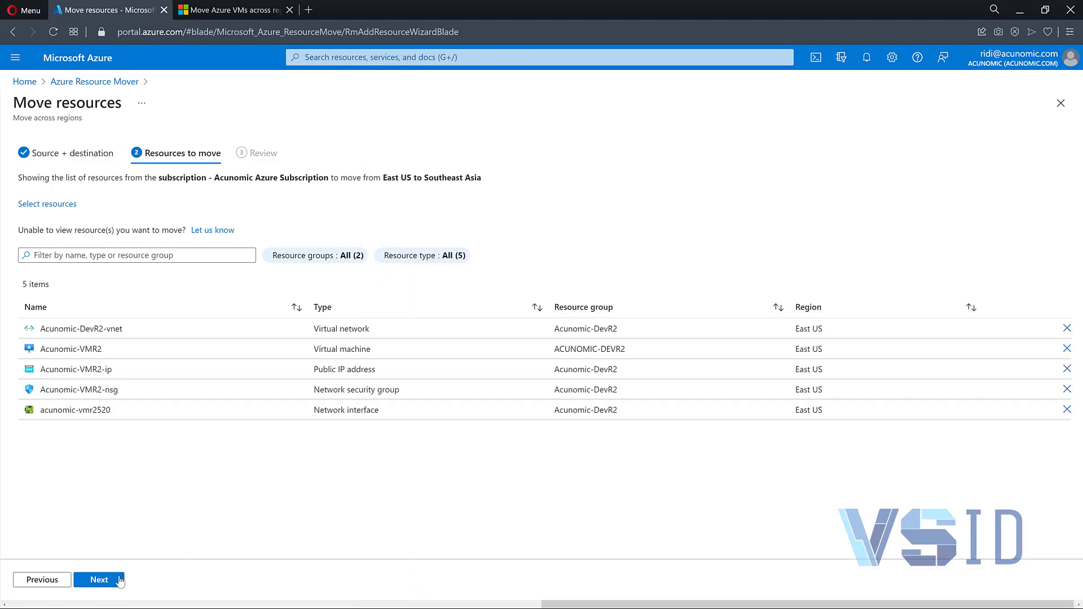
click(99, 580)
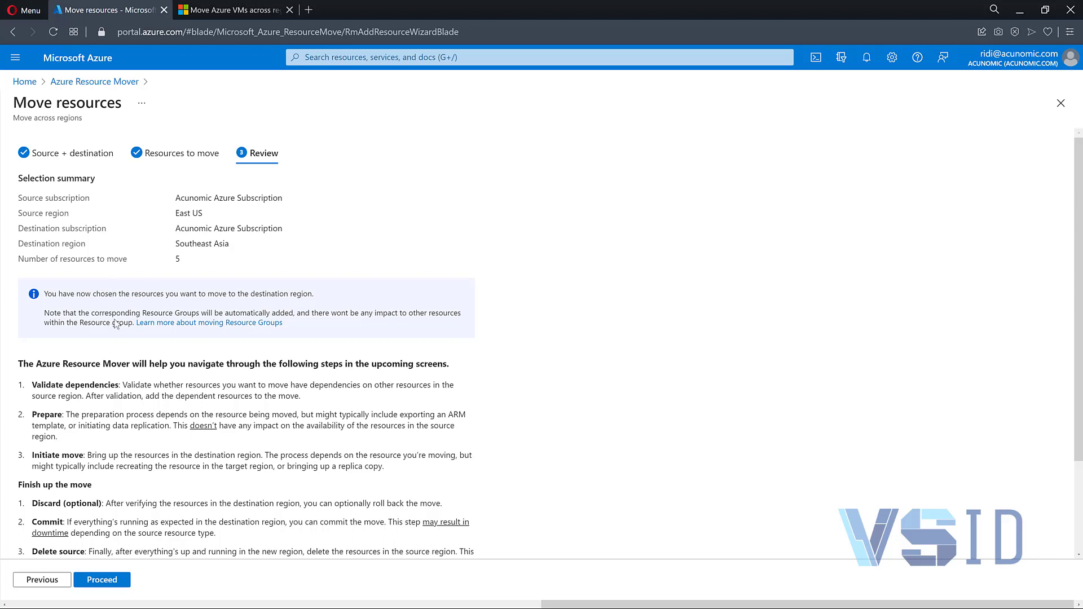
Accept the metadata storage and managed identity permission statement in the review and proceed with the move
scroll(147, 282, down, 3)
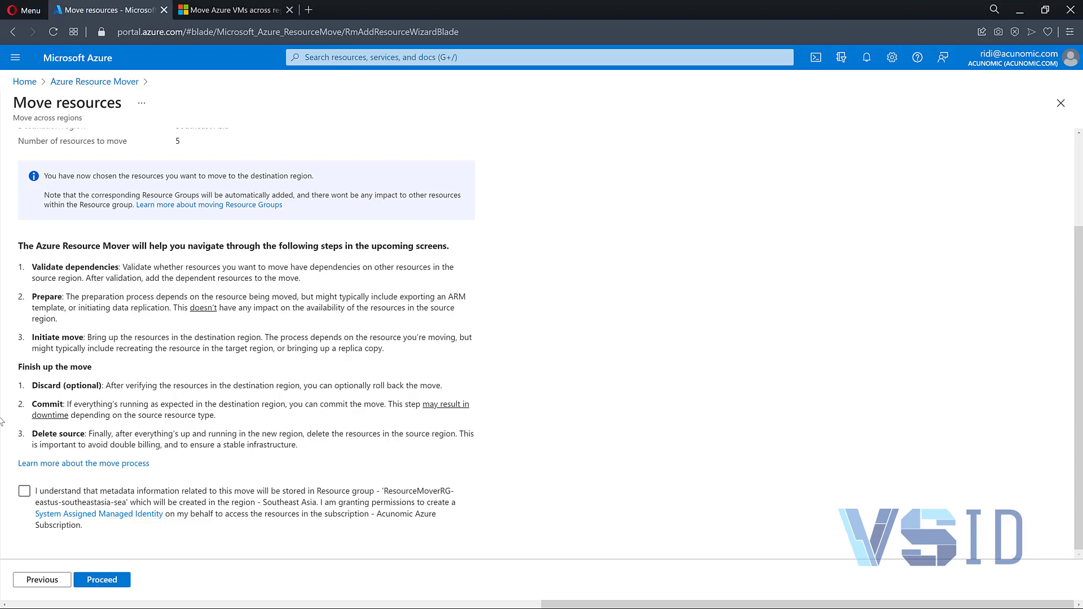
click(24, 492)
click(24, 492)
click(108, 584)
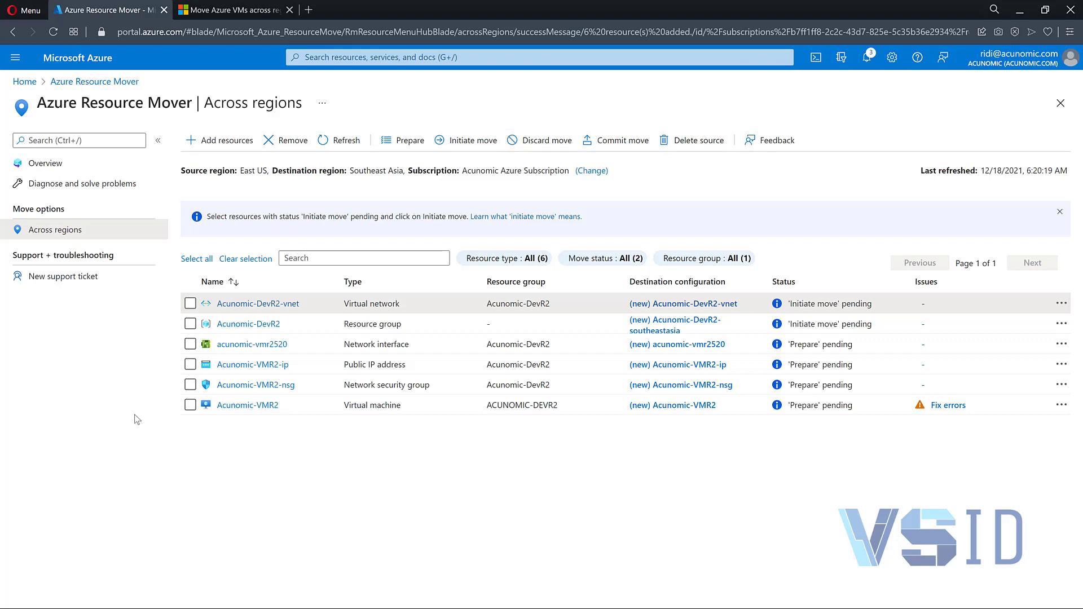
Prepare the network interface acunomic-vmr2520, Acunomic-VMR2-ip, Acunomic-VMR2-nsg and the virtual machine Acunomic-VMR2 for the move
click(190, 345)
click(190, 364)
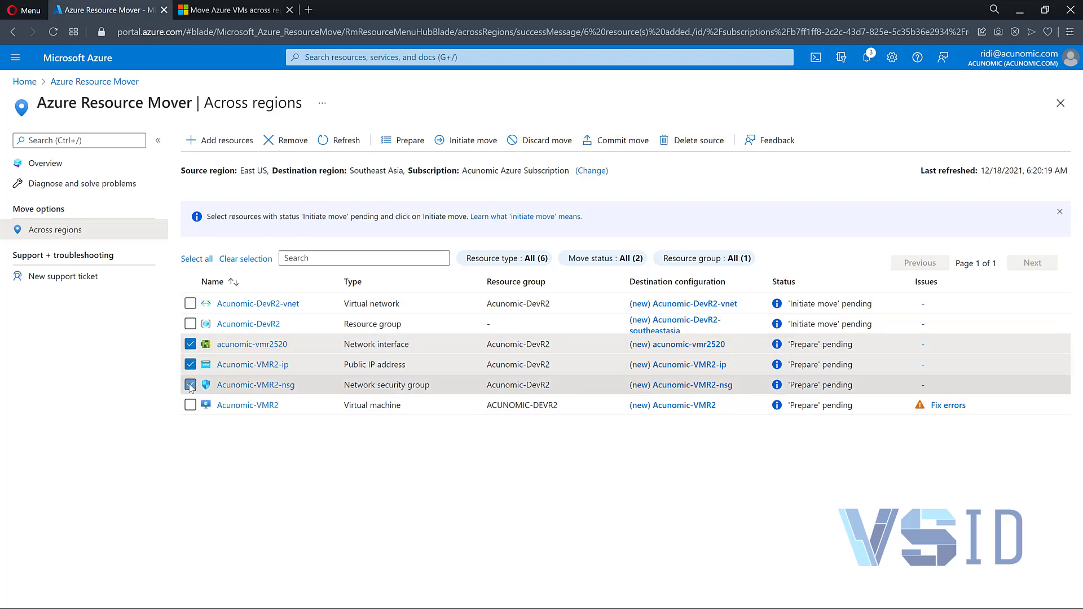
click(190, 385)
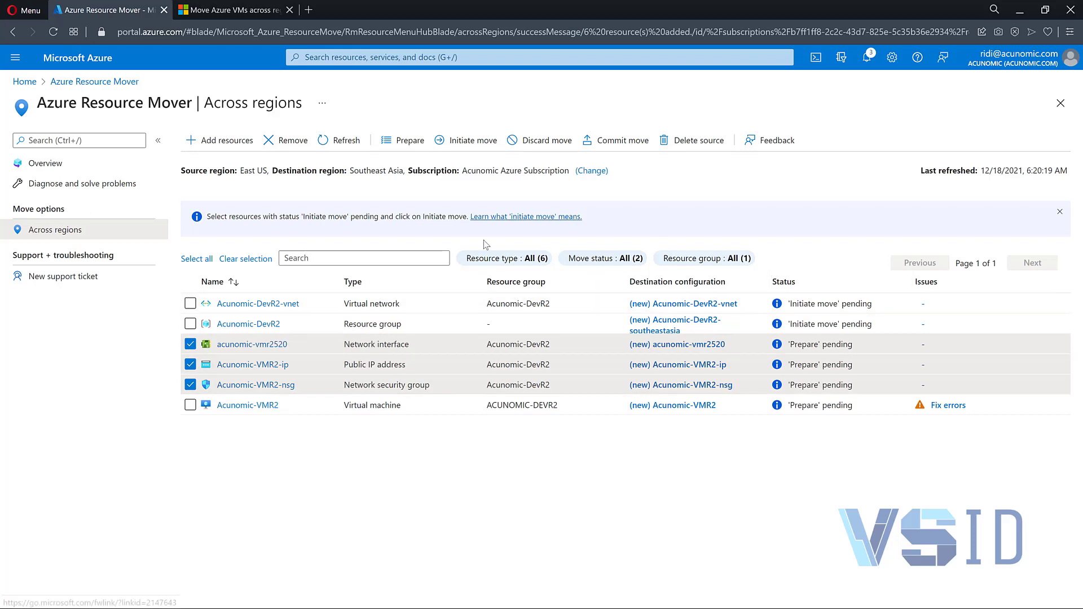
click(190, 406)
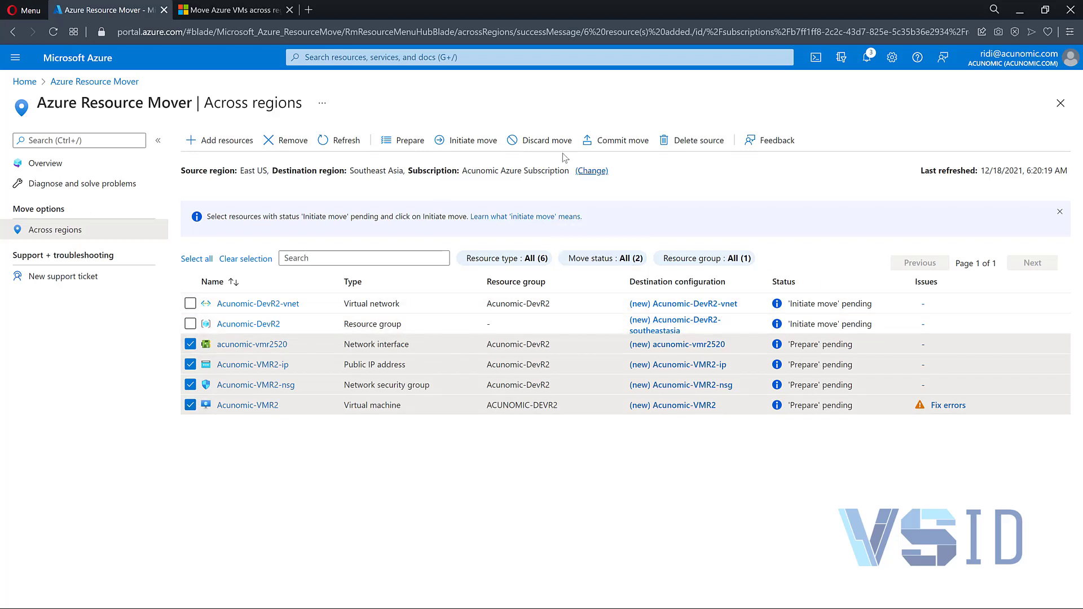
click(410, 140)
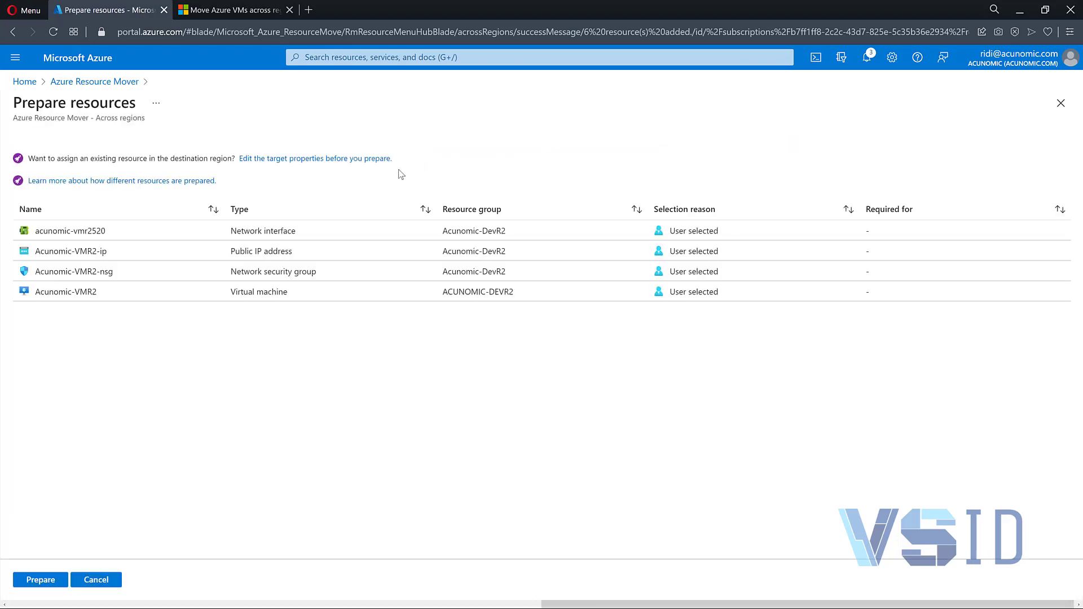
click(35, 581)
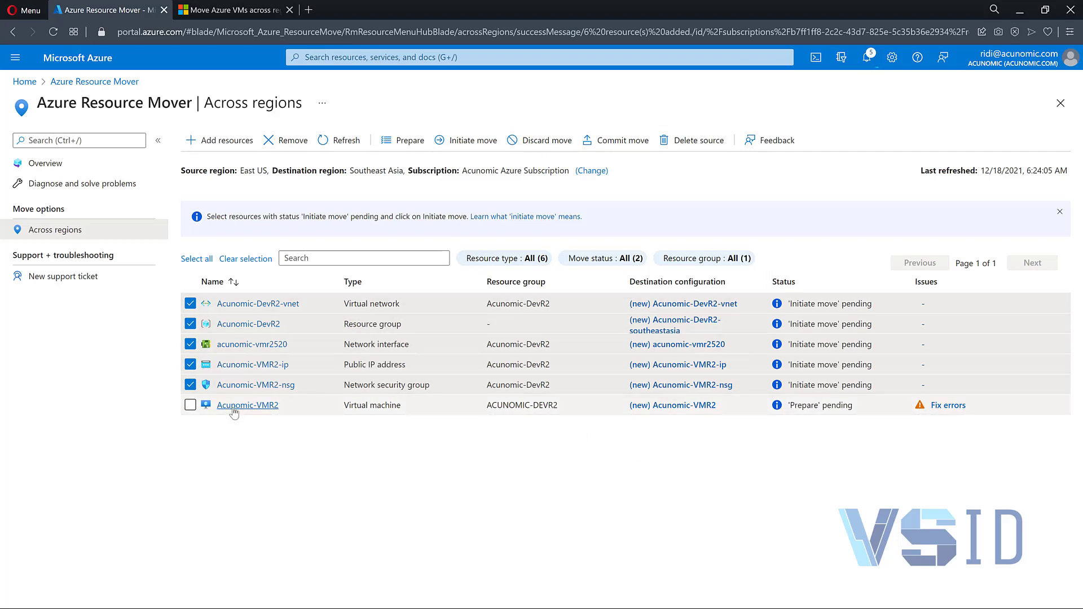
Examine the error ID and error message reported for the virtual machine Acunomic-VMR2, then close the details
click(941, 406)
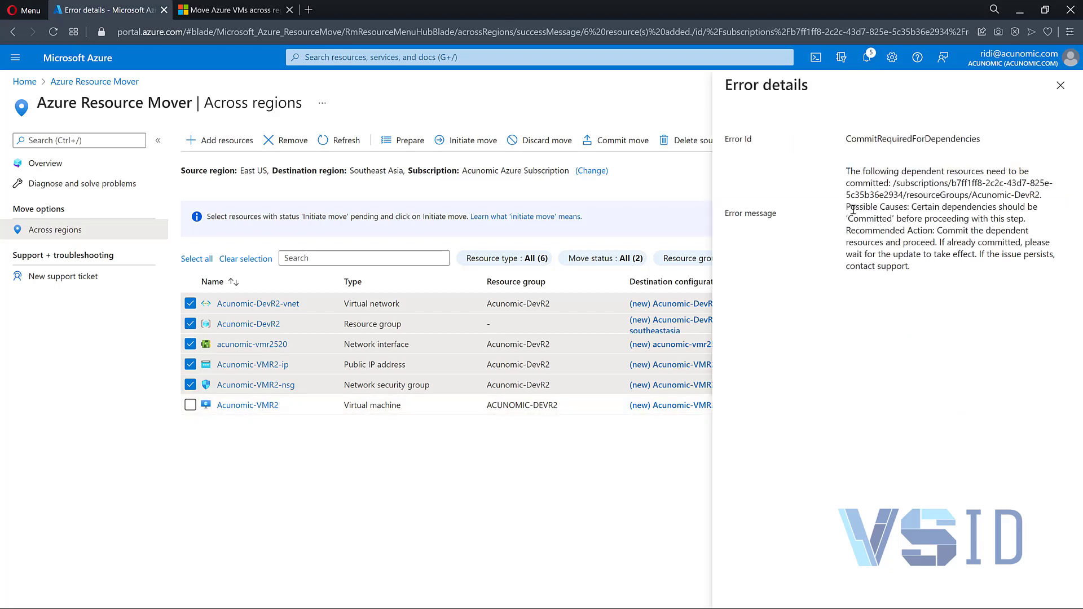
drag(853, 210, 911, 267)
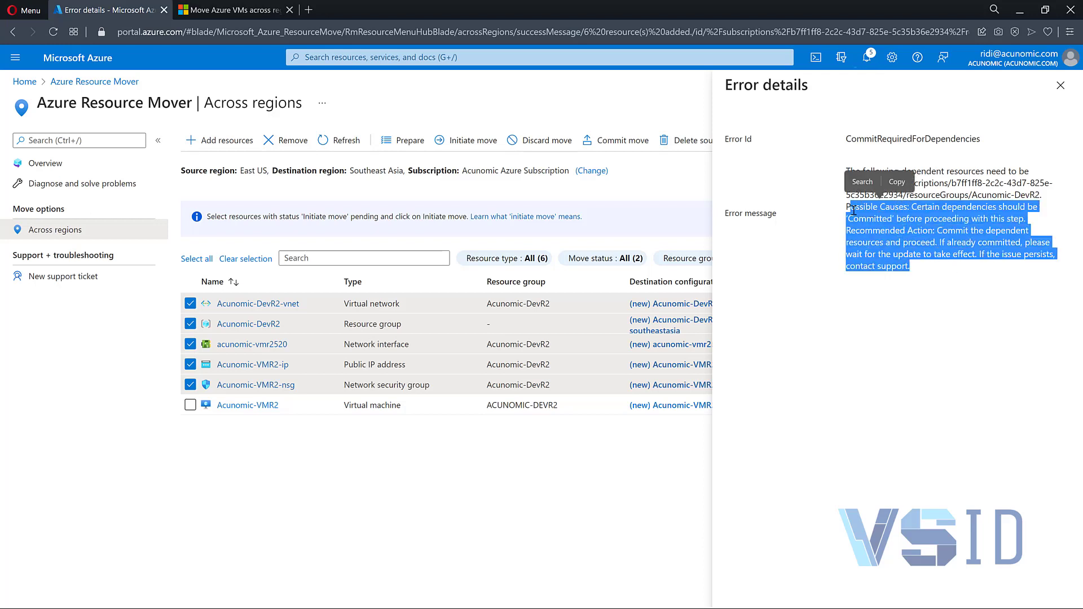
drag(847, 159, 938, 272)
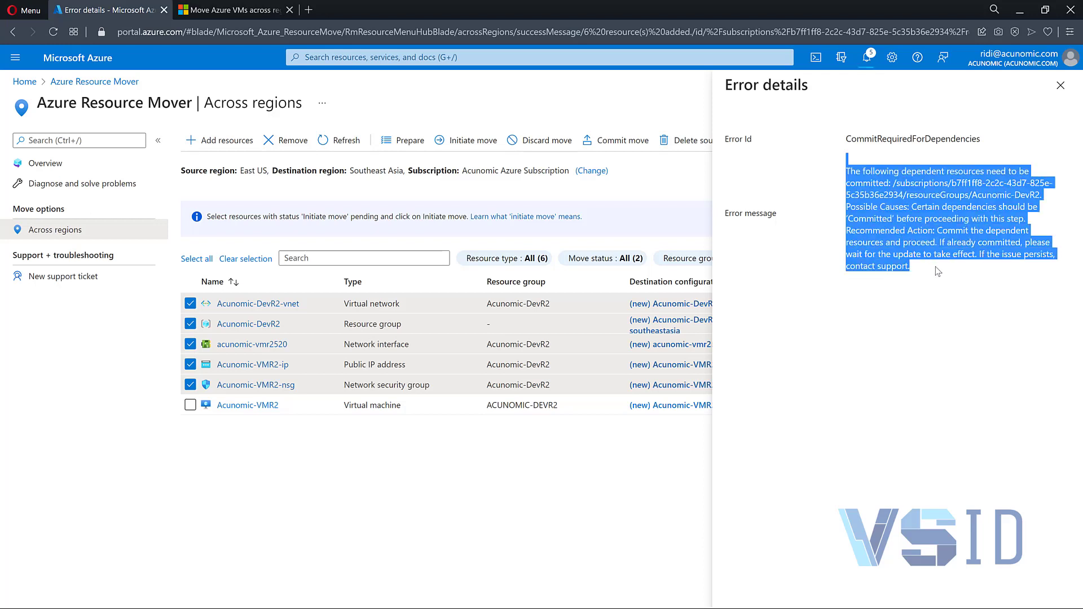
drag(859, 140, 1012, 142)
drag(848, 139, 984, 140)
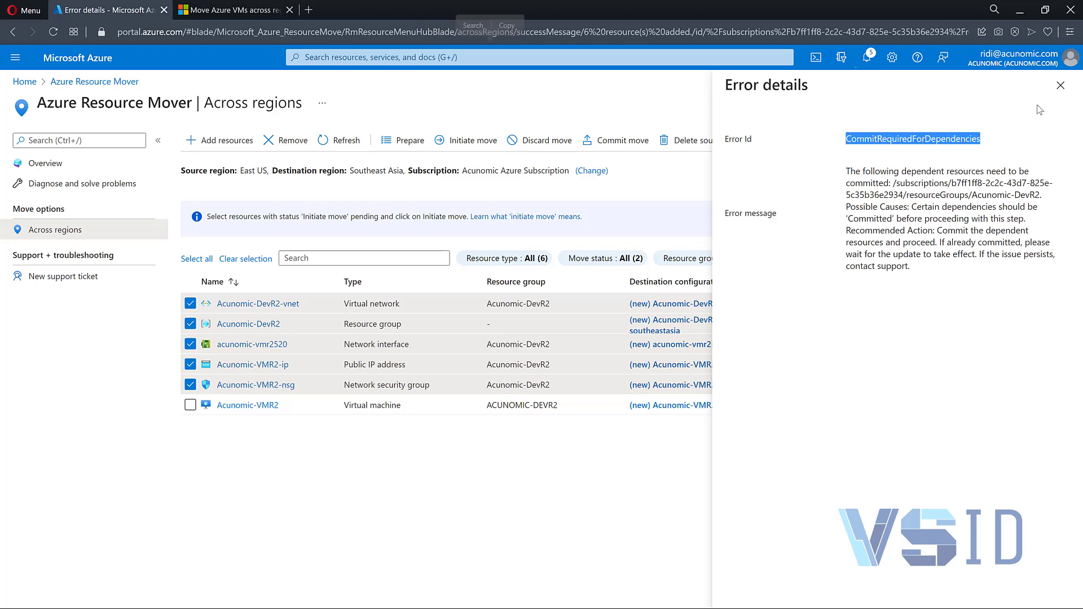
click(1061, 85)
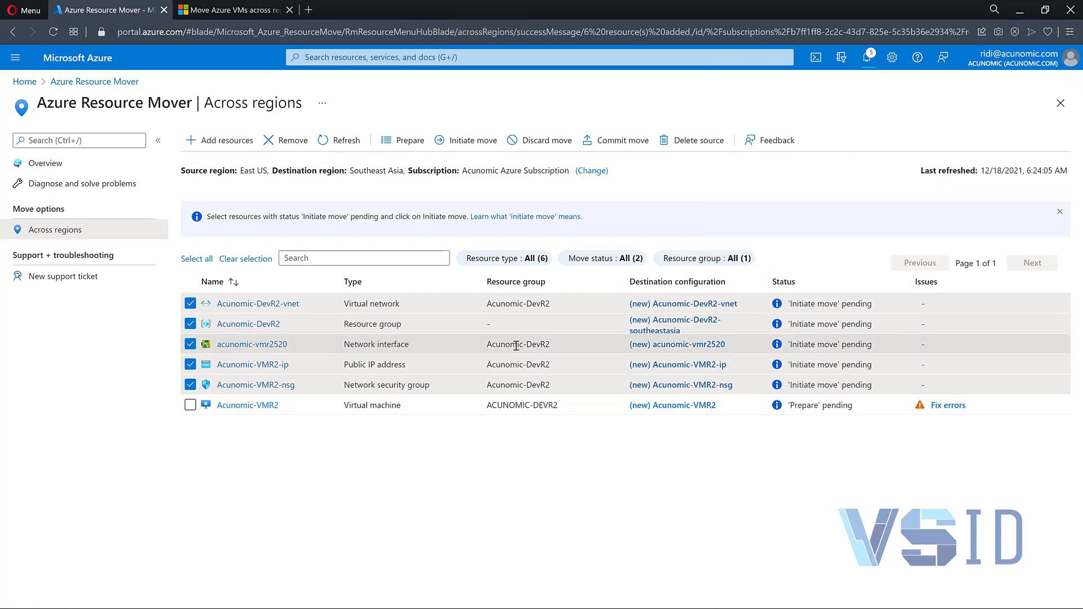